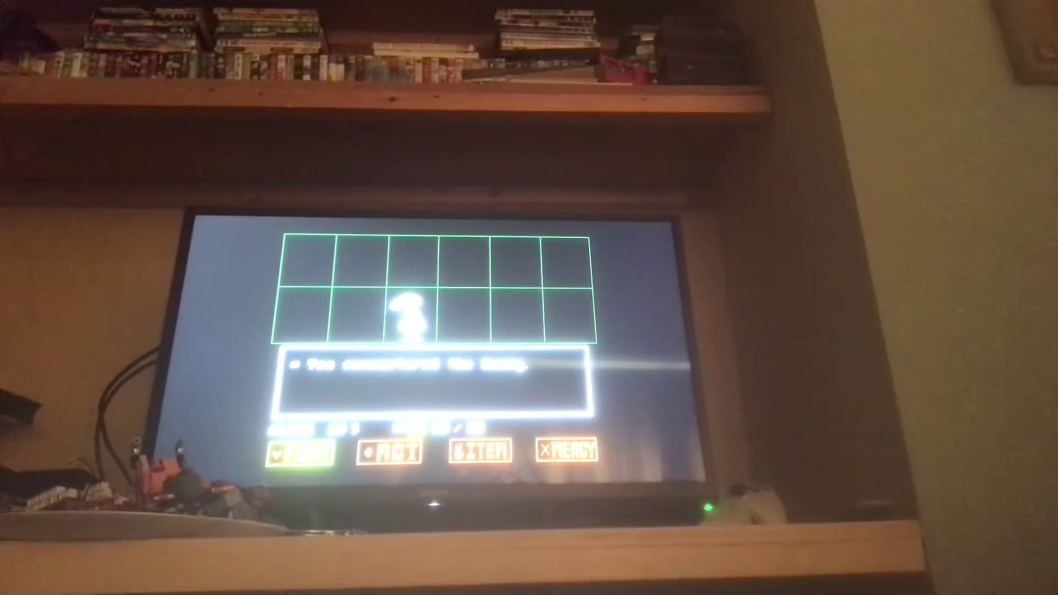
{"action": "key", "text": "Right"}
{"action": "key", "text": "Right"}
{"action": "key", "text": "Left"}
{"action": "key", "text": "z"}
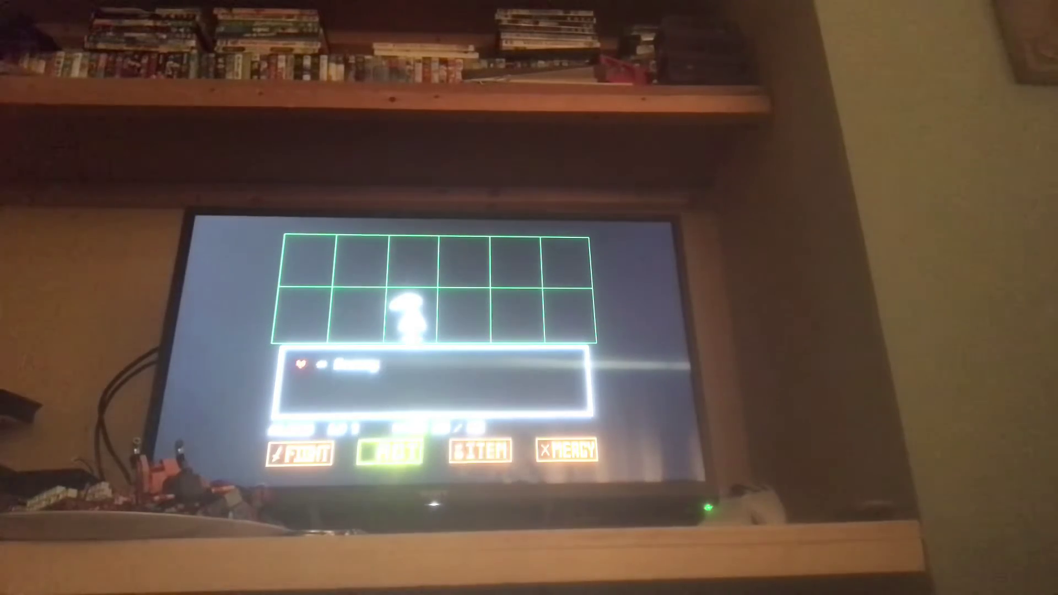
{"action": "key", "text": "z"}
{"action": "key", "text": "Right"}
{"action": "key", "text": "z"}
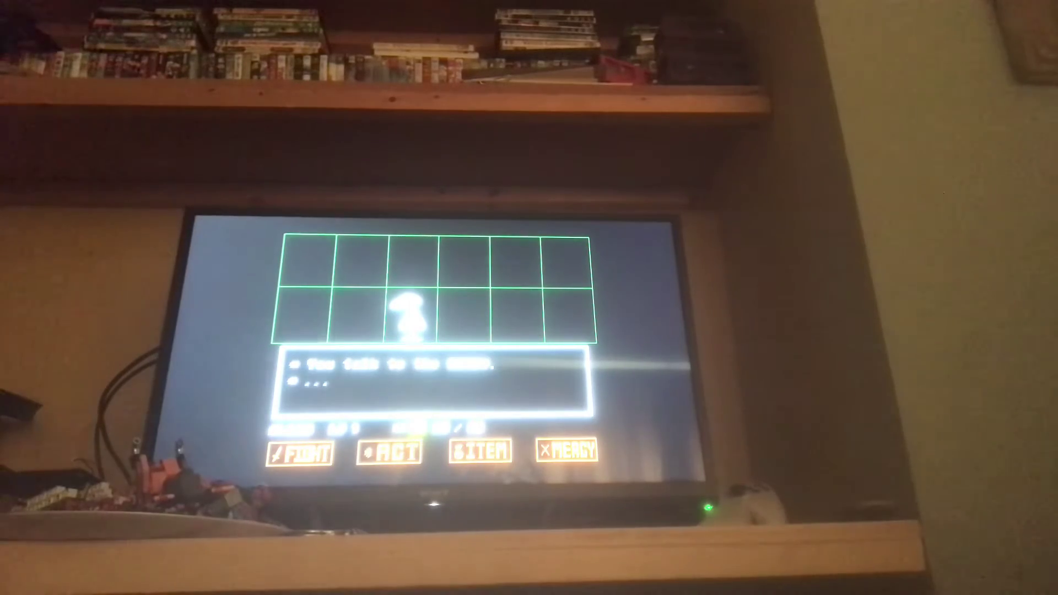
{"action": "key", "text": "z"}
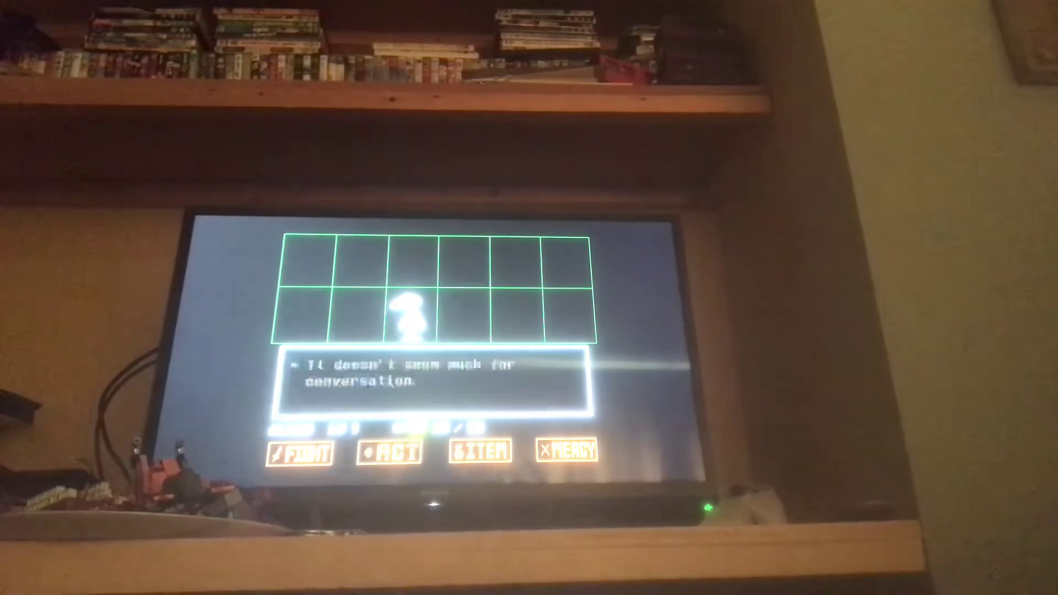
{"action": "key", "text": "z"}
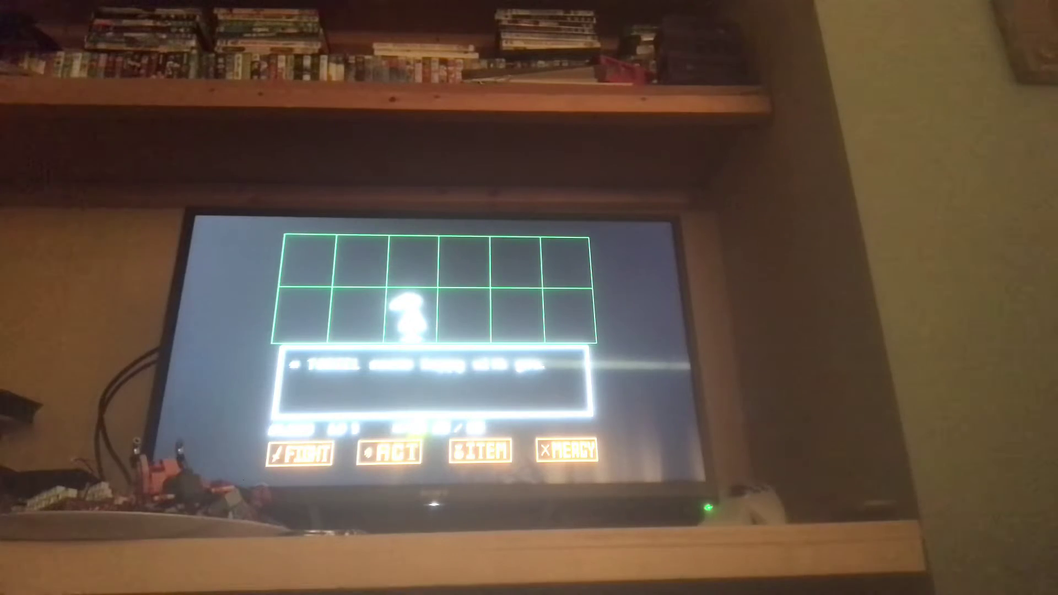